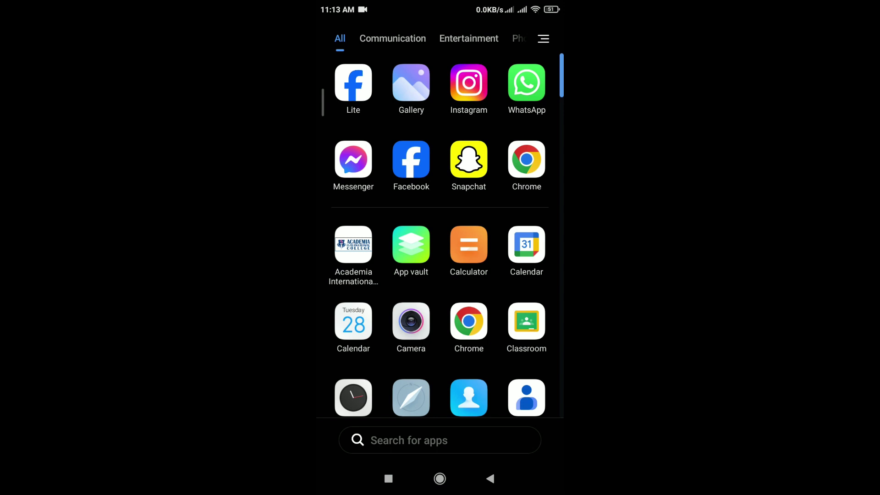
{"action": "scroll", "coordinate": [440, 275], "scroll_direction": "down", "scroll_amount": 10}
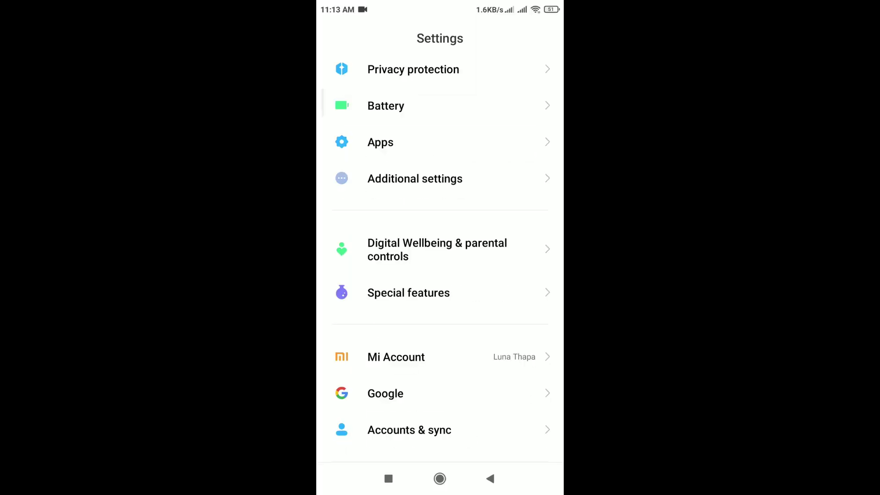
Go to Apps > Manage apps to reach Facebook's App info page (version 441.1.0.39.109, 1GB).
{"action": "left_click", "coordinate": [380, 142]}
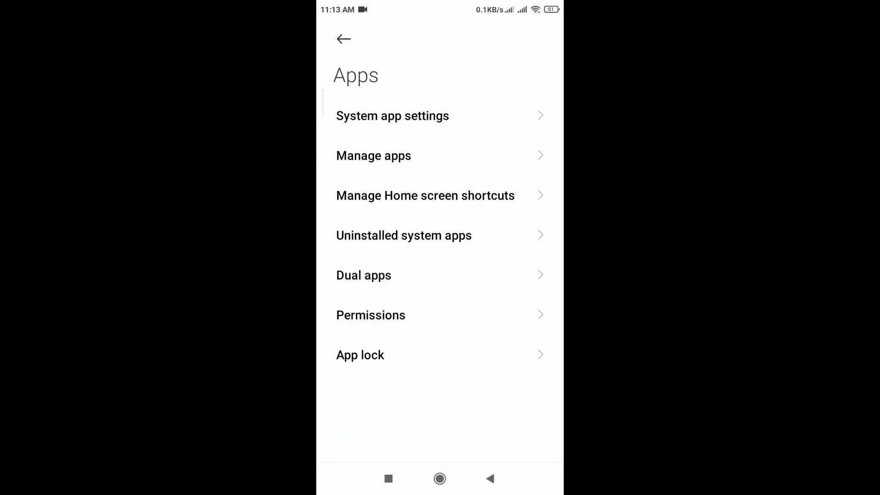
{"action": "left_click", "coordinate": [374, 155]}
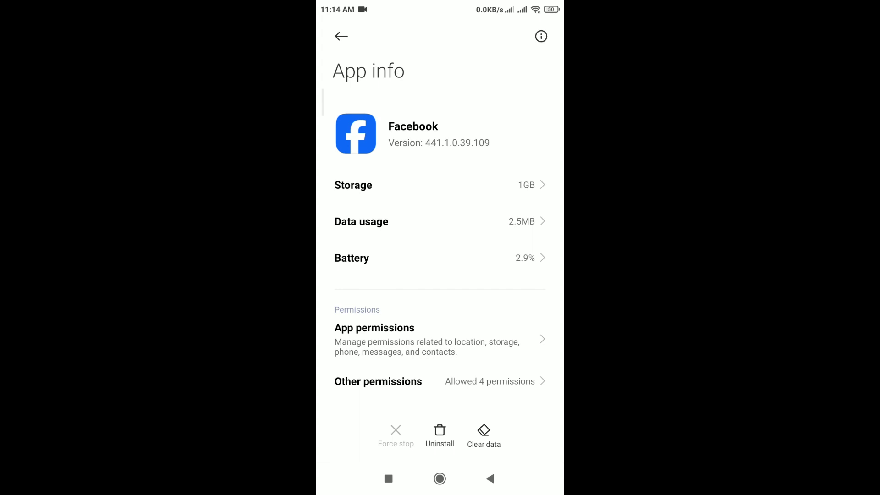
Confirm that Facebook's camera and microphone permissions are both allowed.
{"action": "left_click", "coordinate": [412, 337]}
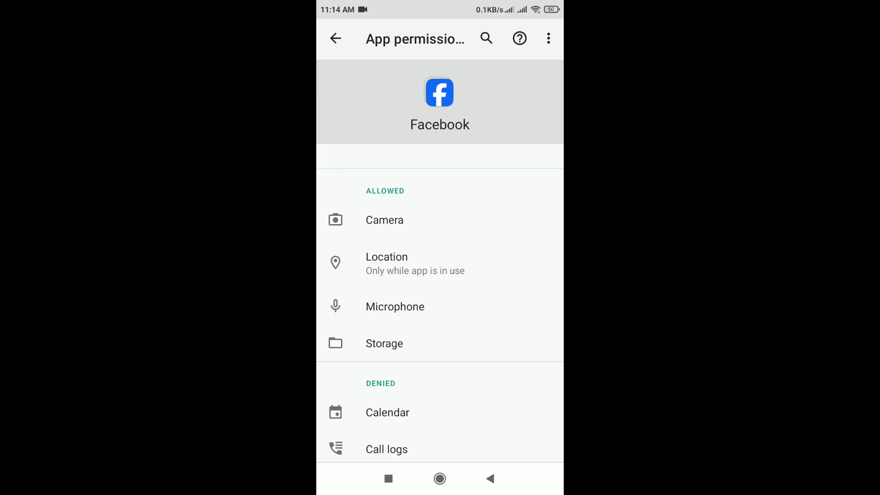
{"action": "left_click", "coordinate": [384, 220]}
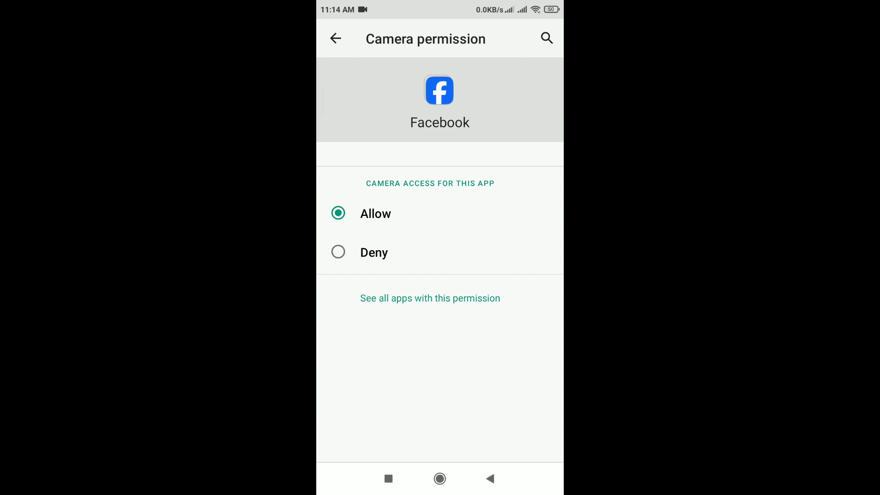
{"action": "left_click", "coordinate": [335, 39]}
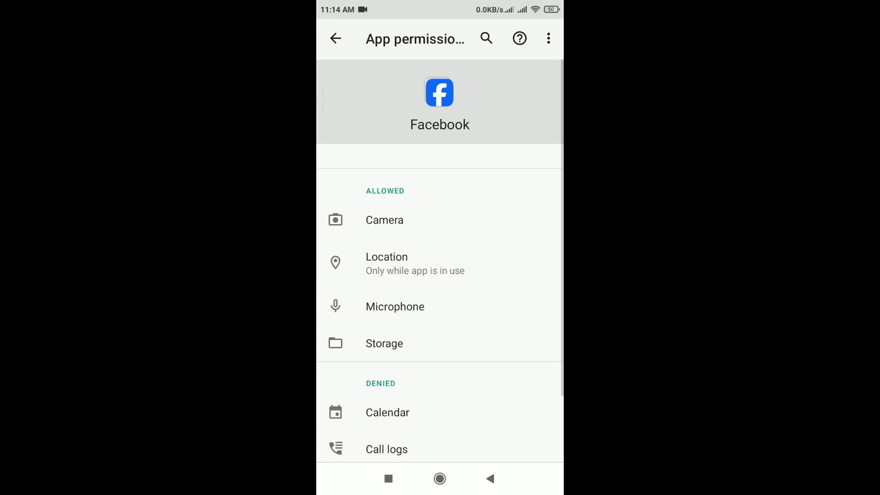
{"action": "left_click", "coordinate": [395, 307]}
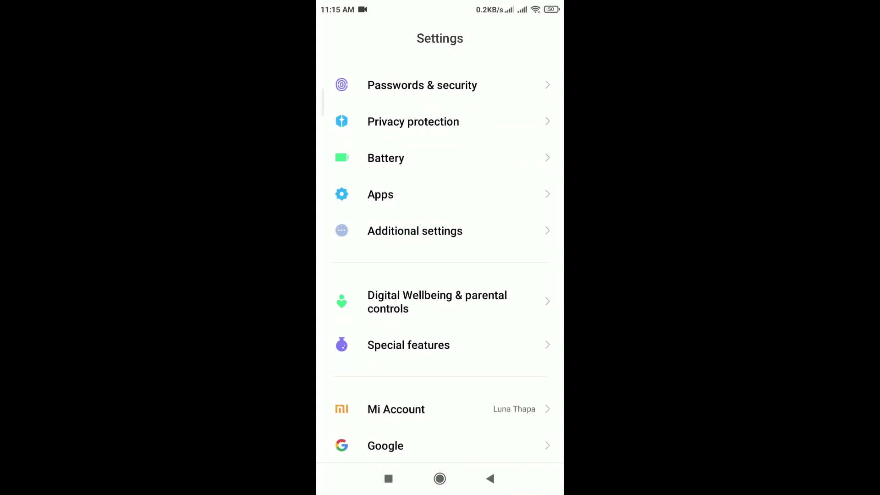
Review Facebook's storage (1GB total, 133MB cache) and bring up the Clear data options.
{"action": "left_click", "coordinate": [440, 195]}
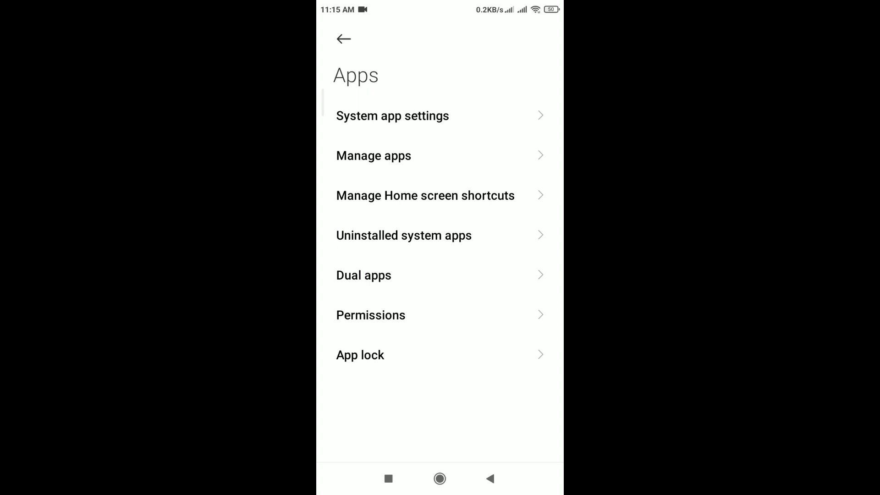
{"action": "left_click", "coordinate": [440, 156]}
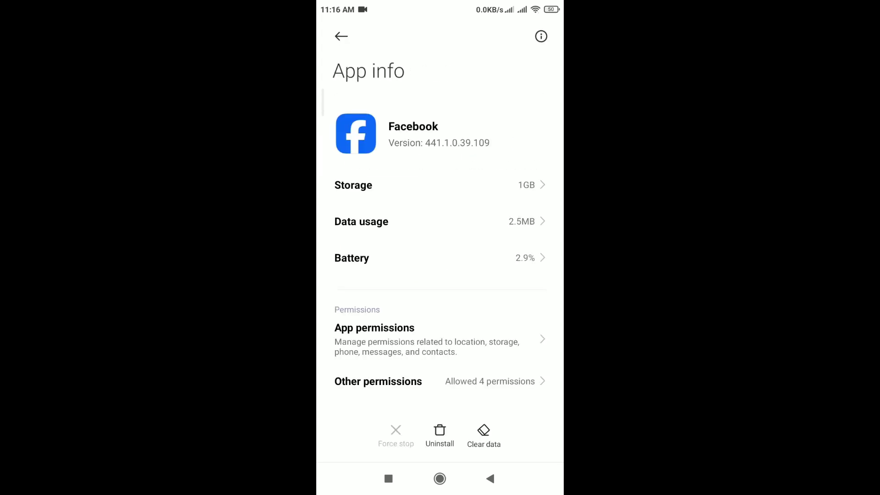
{"action": "left_click", "coordinate": [440, 185]}
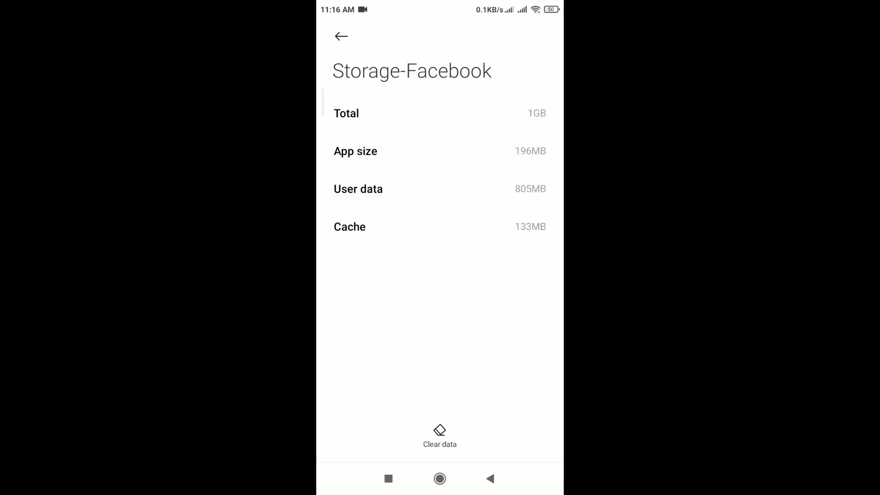
{"action": "left_click", "coordinate": [440, 436]}
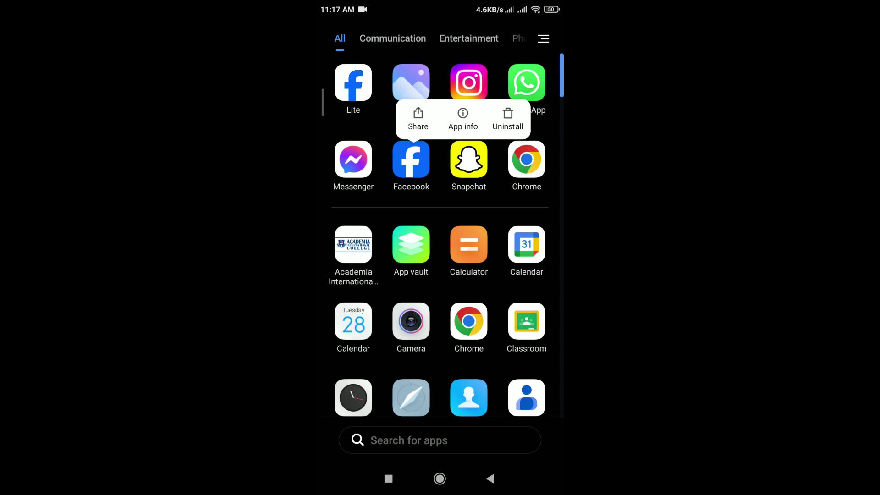
Dismiss the Share/App info/Uninstall popup on the Facebook icon with Back.
{"action": "key", "text": "Escape"}
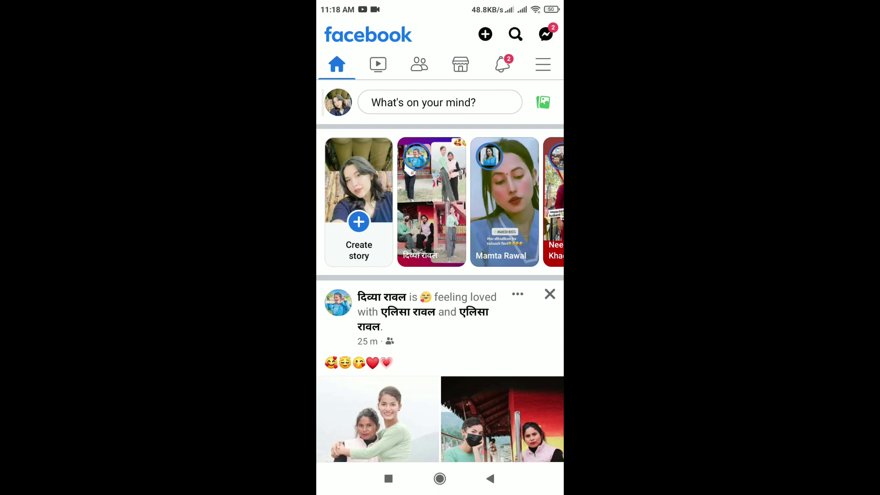
Expand Help & support in Facebook's menu to reveal Help Centre, Report a problem and Terms.
{"action": "left_click", "coordinate": [543, 64]}
{"action": "scroll", "coordinate": [440, 276], "scroll_direction": "down", "scroll_amount": 5}
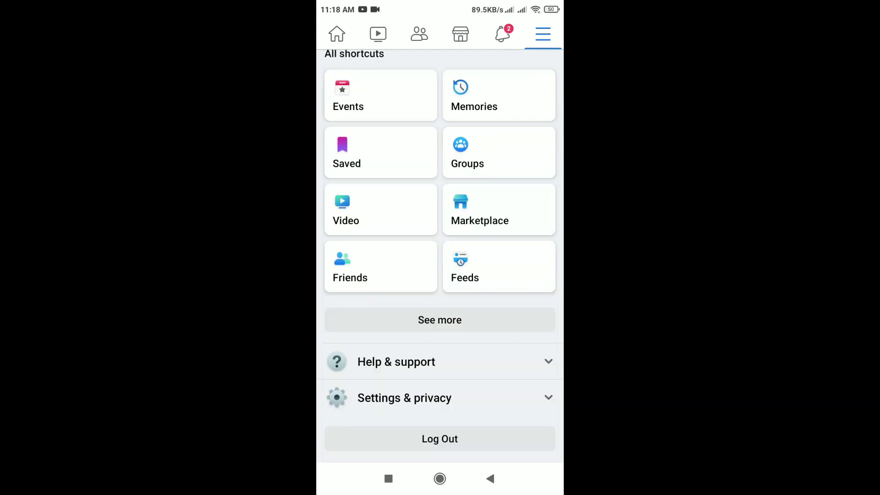
{"action": "left_click", "coordinate": [439, 362]}
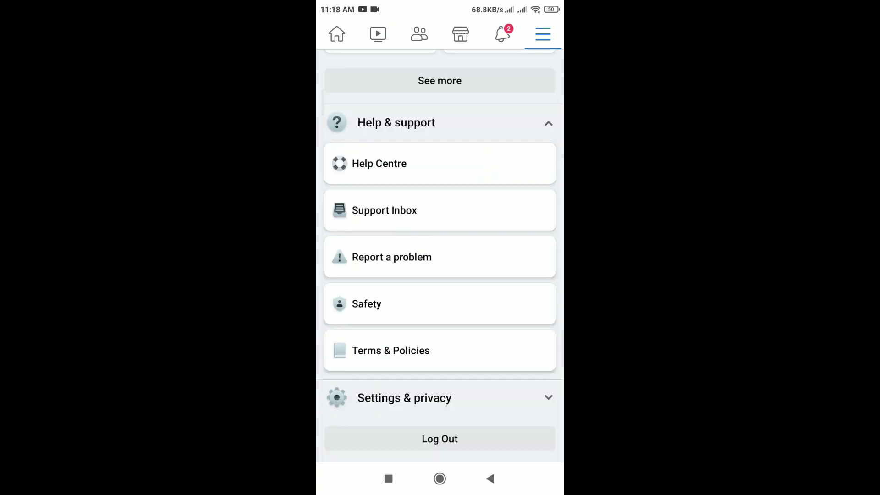
Choose Report a problem to get a Send report form with the menu screenshot attached.
{"action": "left_click", "coordinate": [439, 256]}
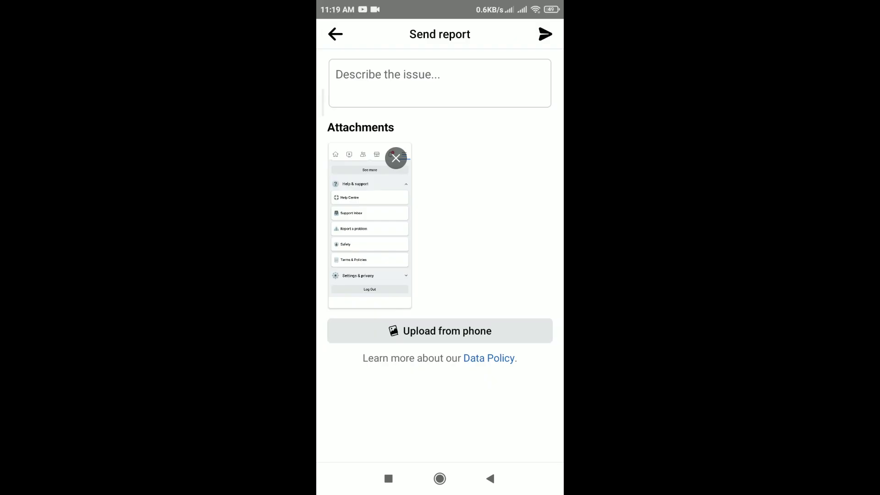